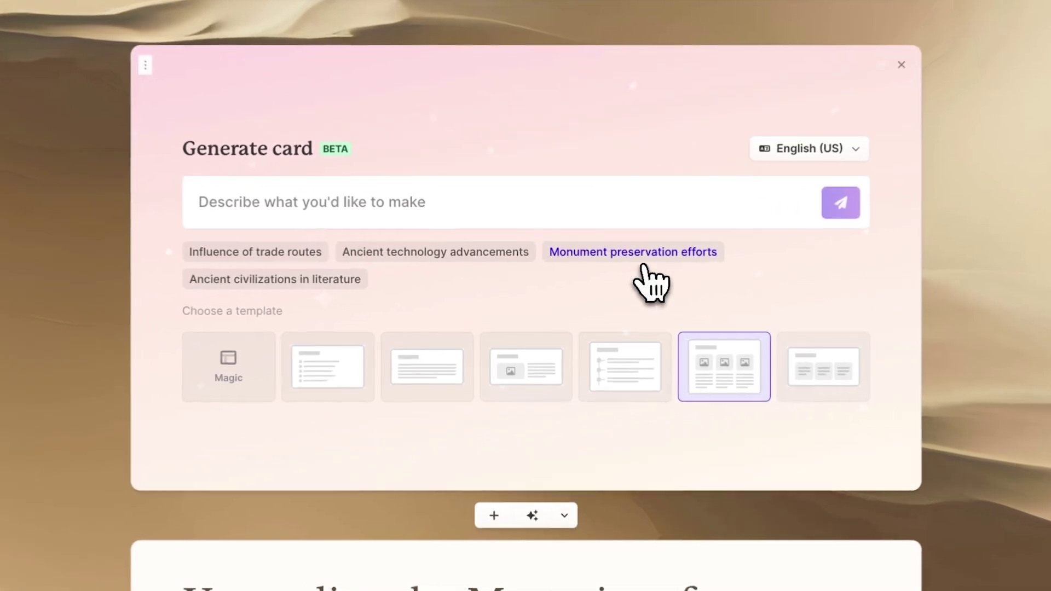
- Generate and keep a three-column 'Monument preservation efforts' card from the suggested topic
left_click(633, 257)
left_click(837, 226)
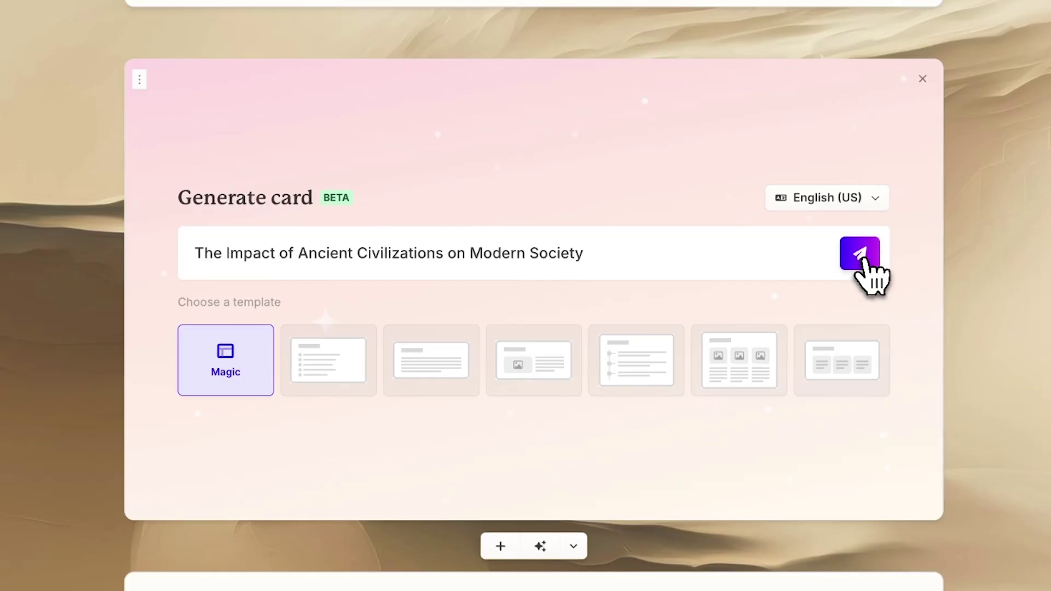
left_click(860, 255)
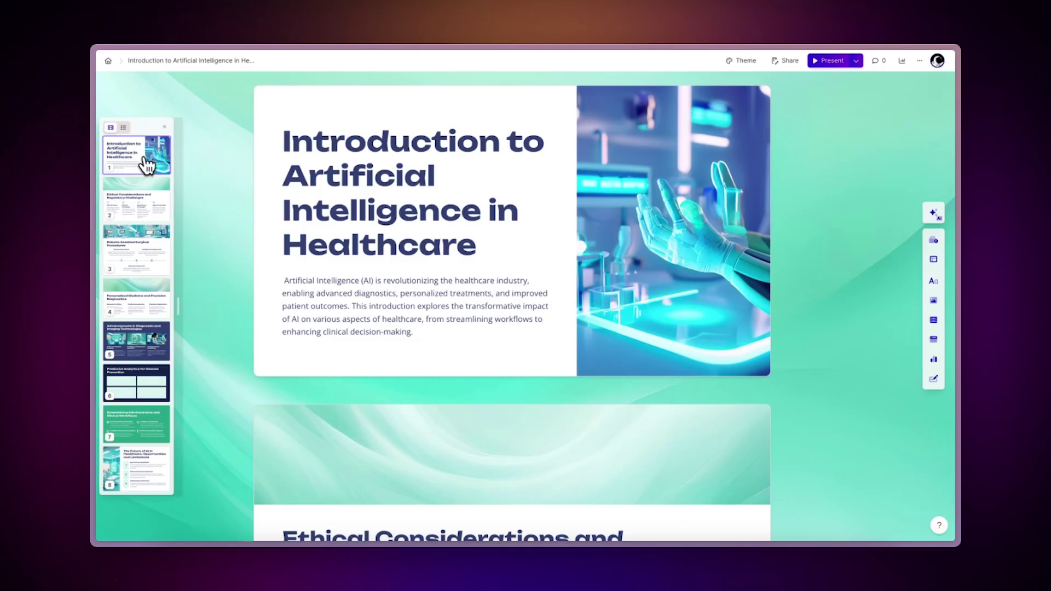
- Step through the Ethical Considerations, Robotic Surgery and Personalized Medicine cards
left_click(143, 198)
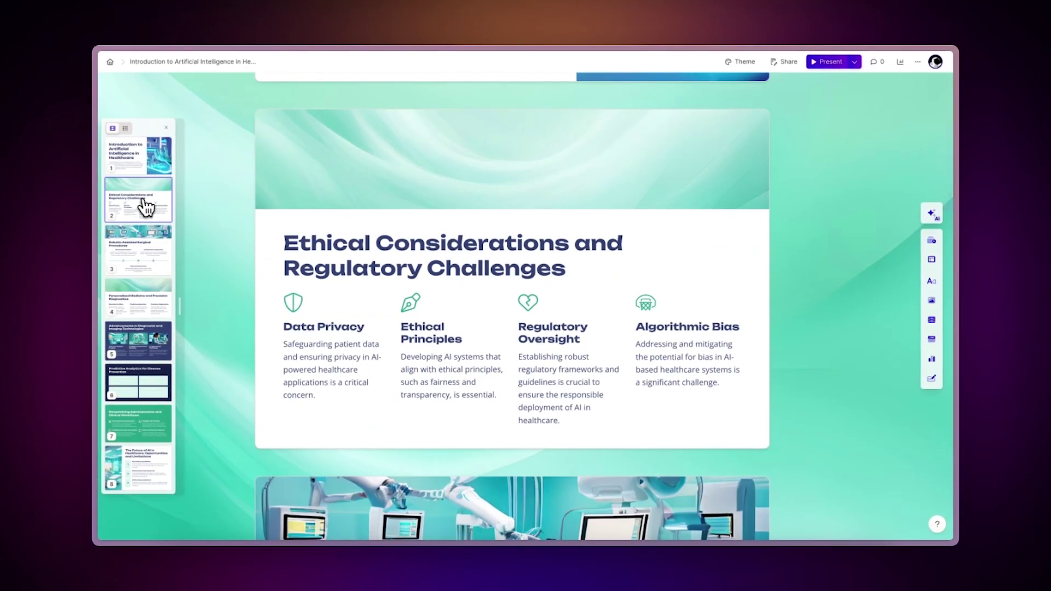
left_click(146, 255)
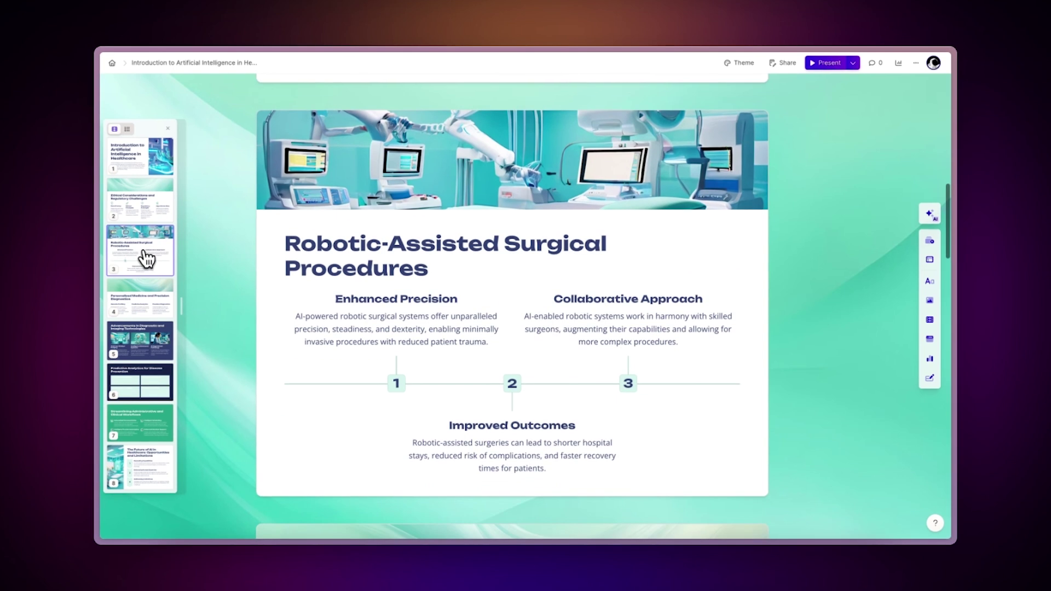
left_click(144, 297)
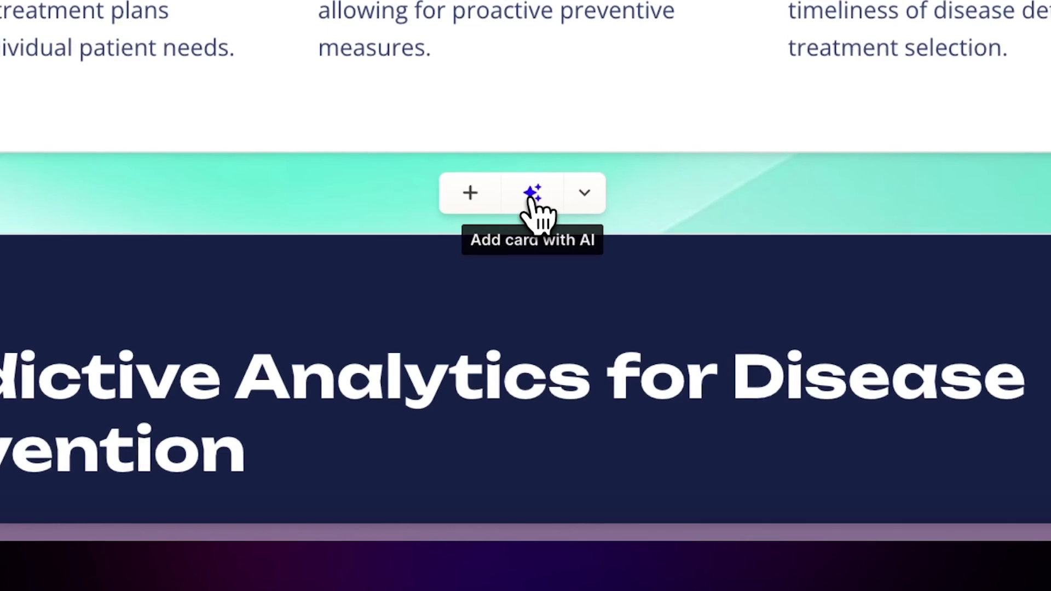
- Generate a three-column 'The Future of AI in Healthcare' card from a written prompt
left_click(534, 194)
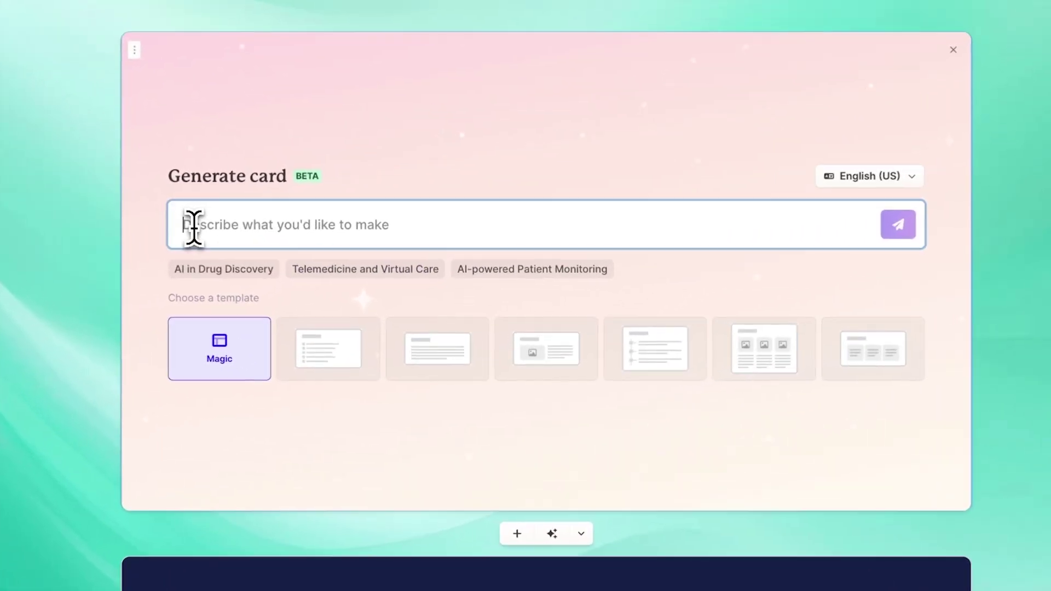
type("create a")
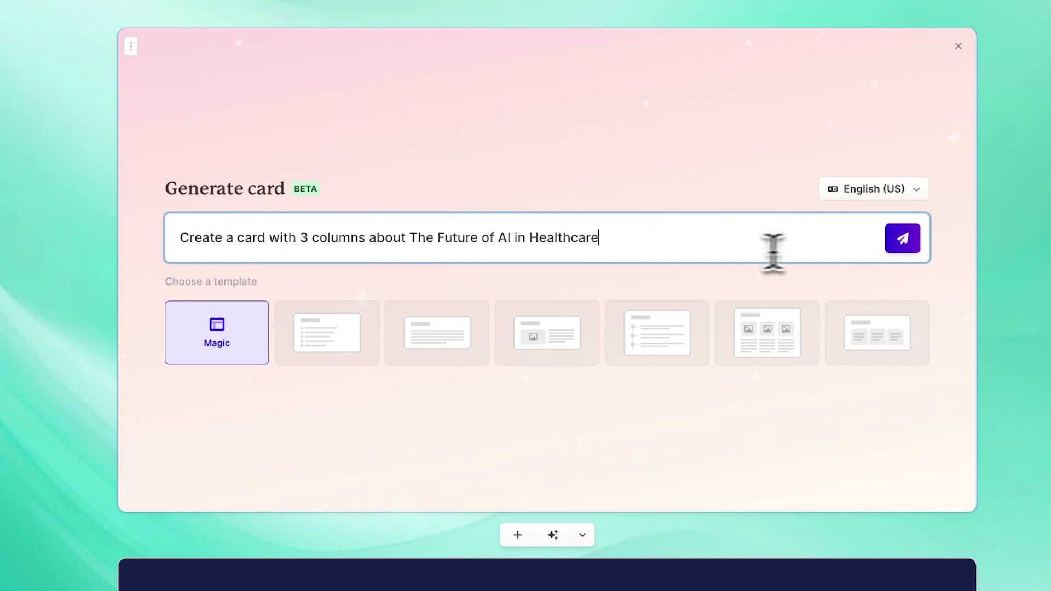
left_click(902, 238)
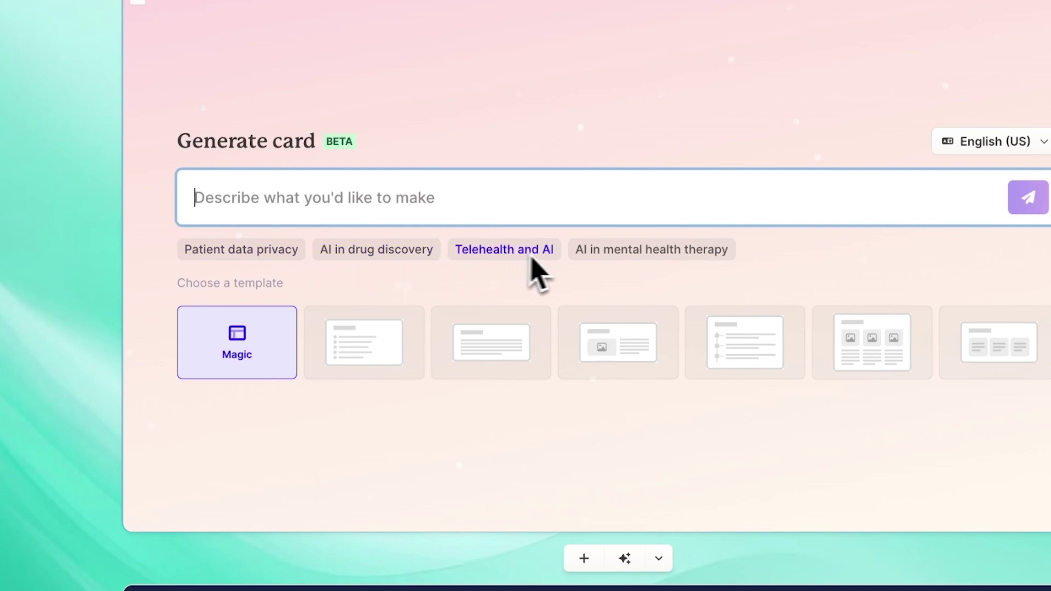
- Generate a card from the 'AI in mental health therapy' suggested topic
left_click(639, 261)
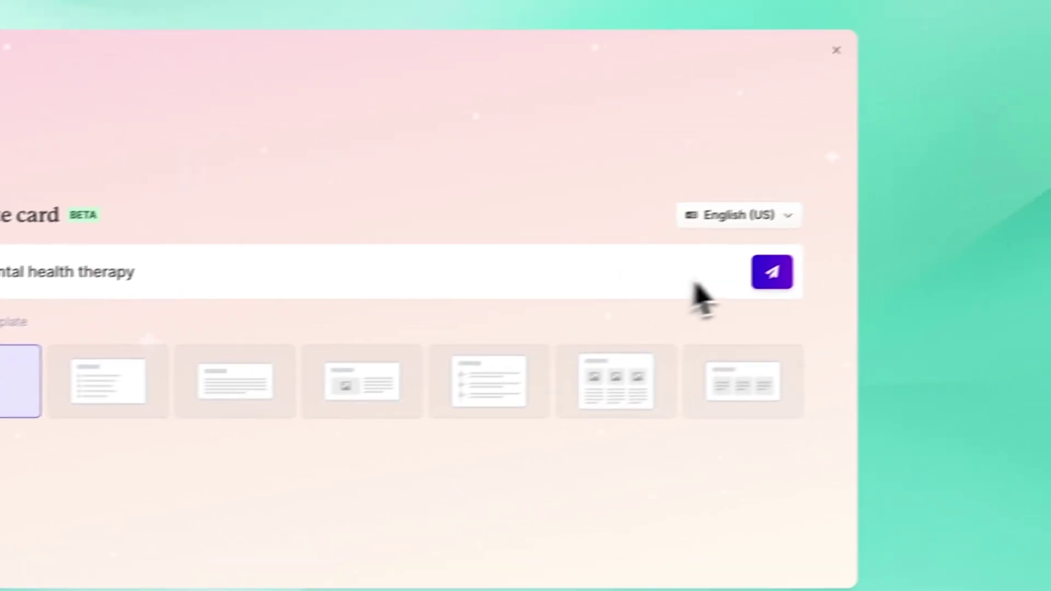
left_click(771, 272)
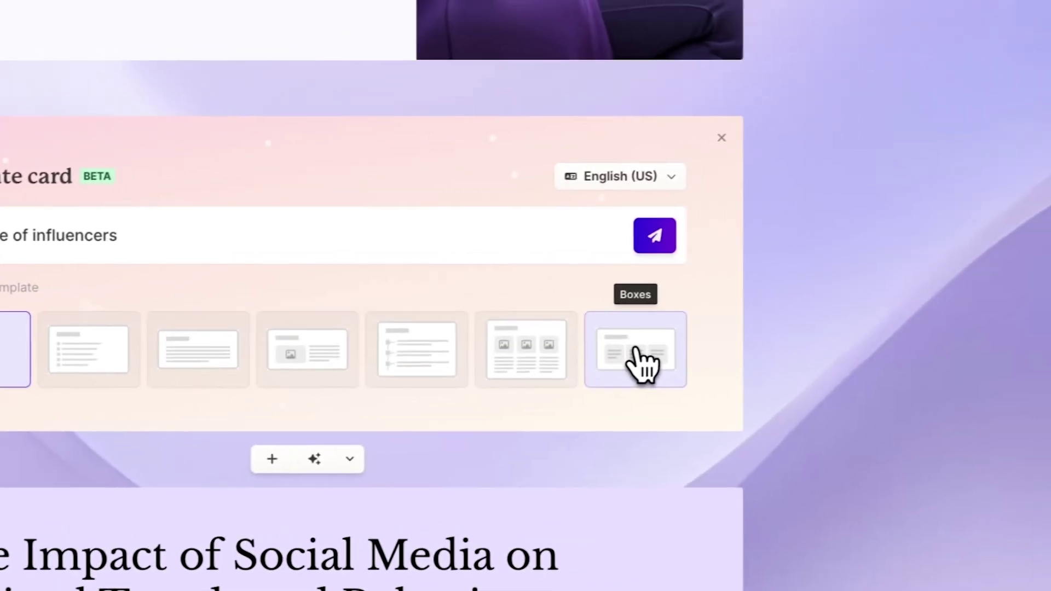
- Generate a Boxes-layout 'The Role of Influencers' card from the influencers prompt
left_click(840, 330)
left_click(641, 238)
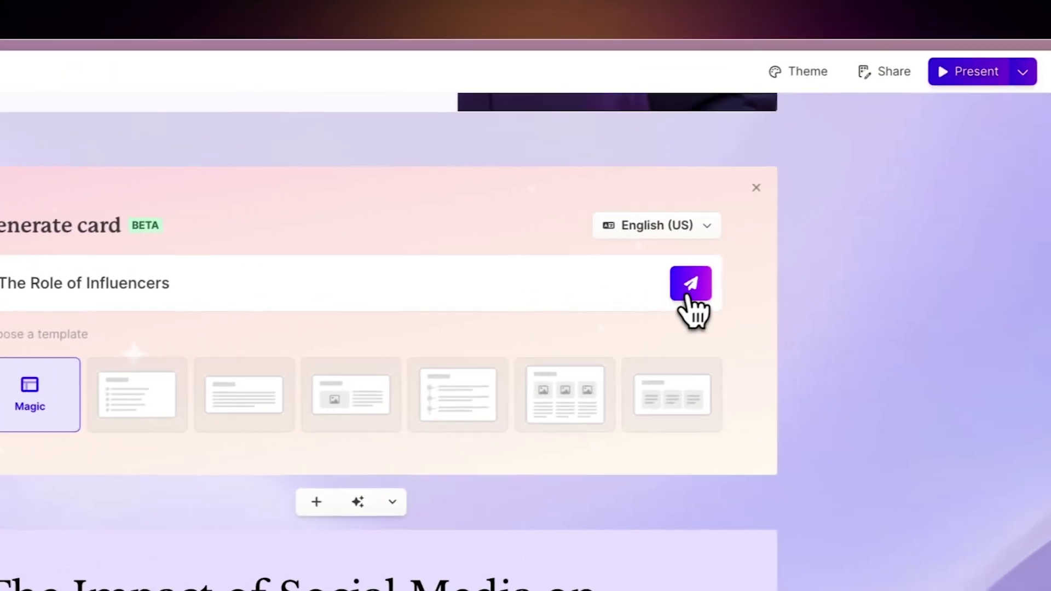
left_click(694, 284)
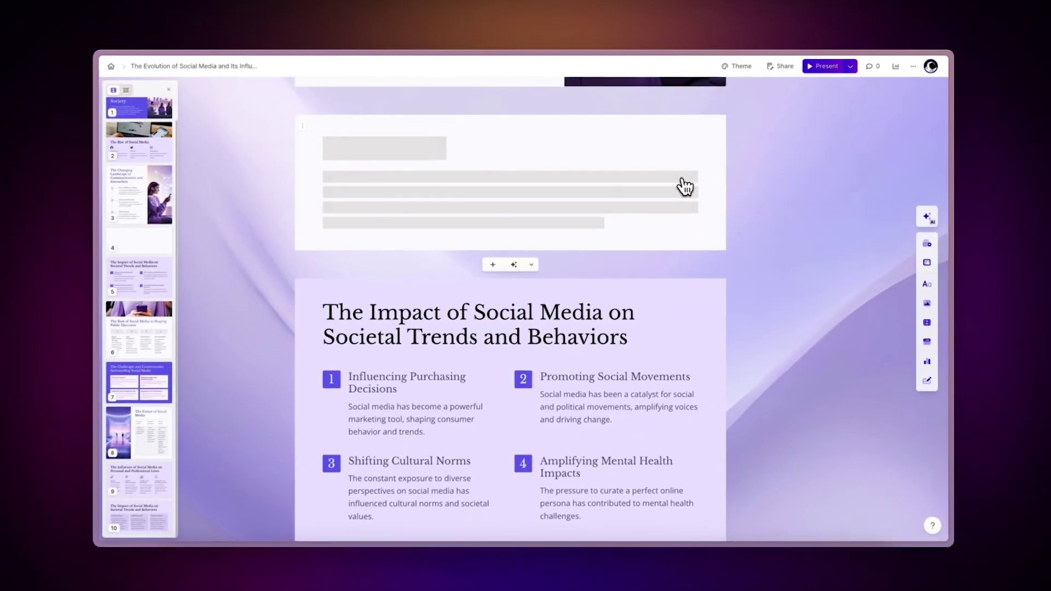